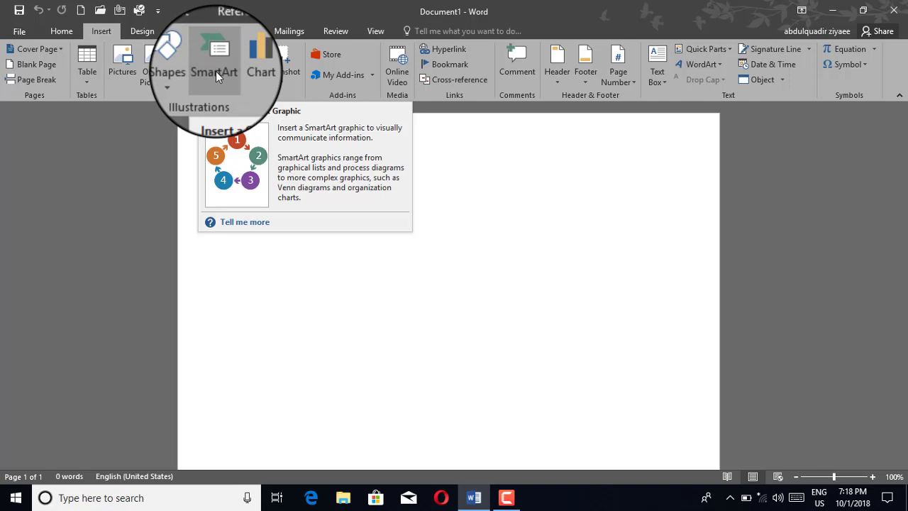
# Insert a Spiral Picture SmartArt graphic from the Picture category into the blank document
pyautogui.click(215, 71)
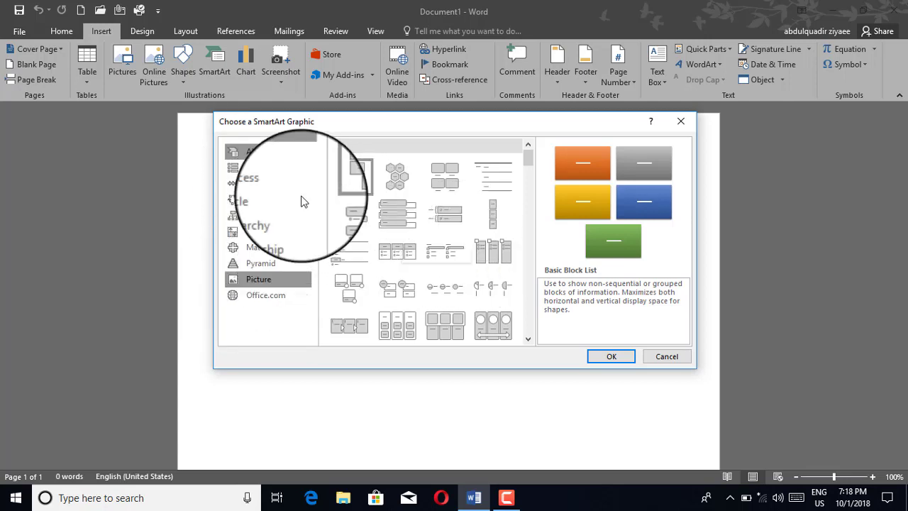
pyautogui.click(261, 189)
pyautogui.click(263, 202)
pyautogui.click(266, 231)
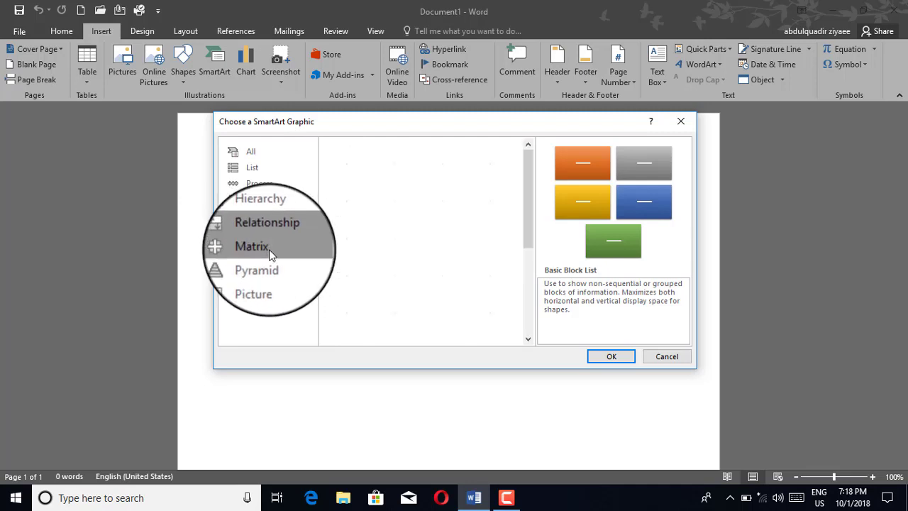
pyautogui.click(269, 249)
pyautogui.click(273, 282)
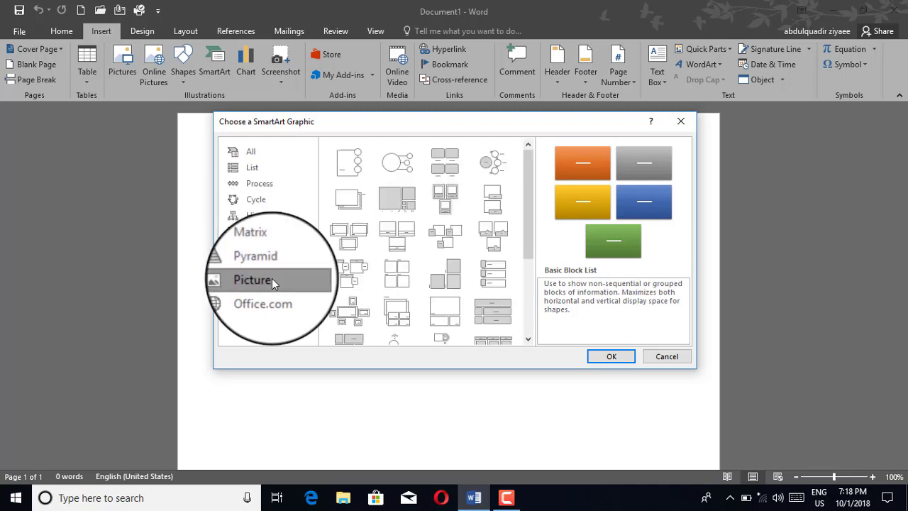
pyautogui.click(397, 214)
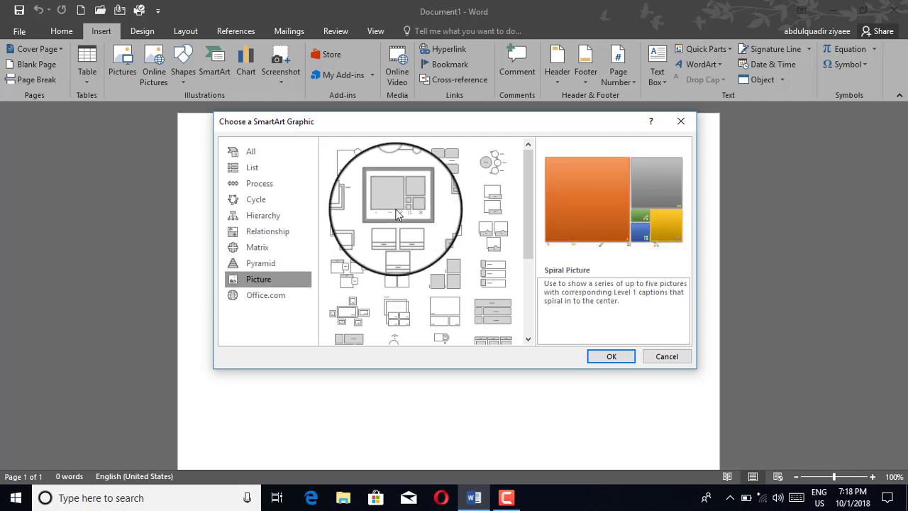
pyautogui.click(608, 358)
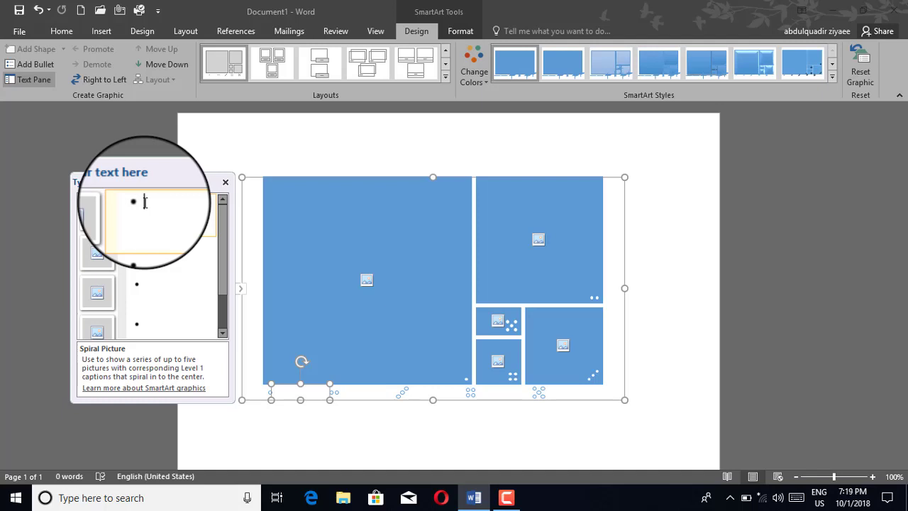
# Caption the first picture of the SmartArt "MS WORD 2016" and the second "MS OFFICE"
pyautogui.write('MS WORD')
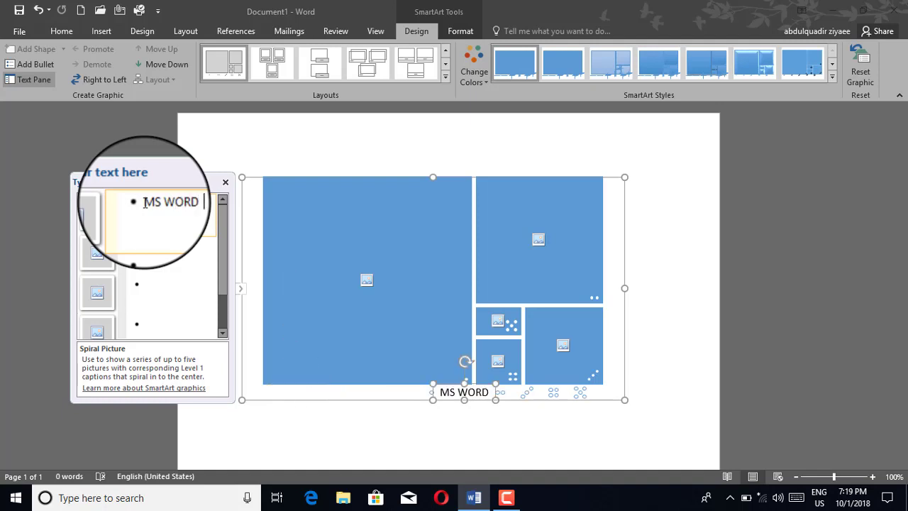
pyautogui.write(' 2016')
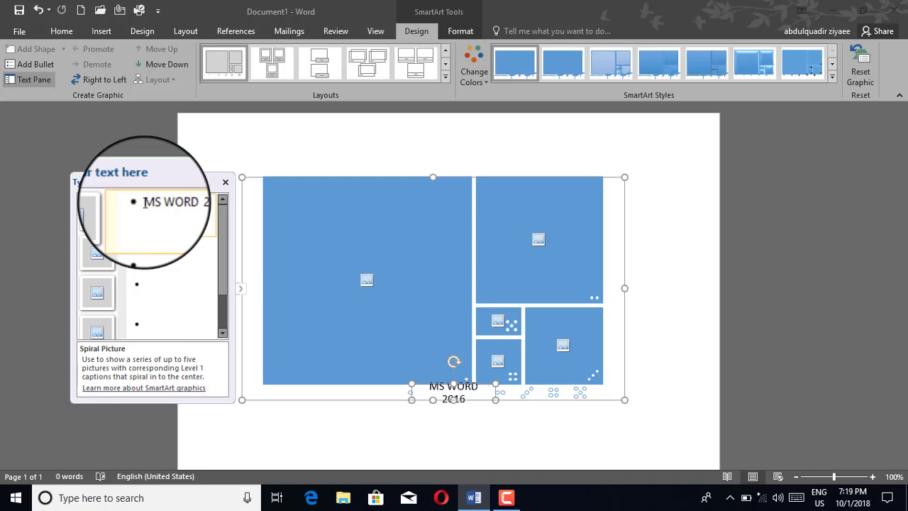
pyautogui.click(148, 247)
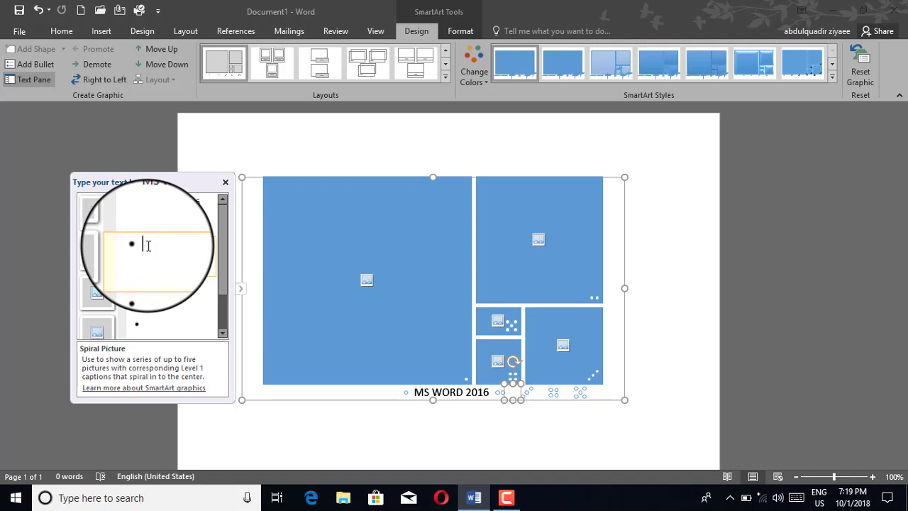
pyautogui.write('MS O')
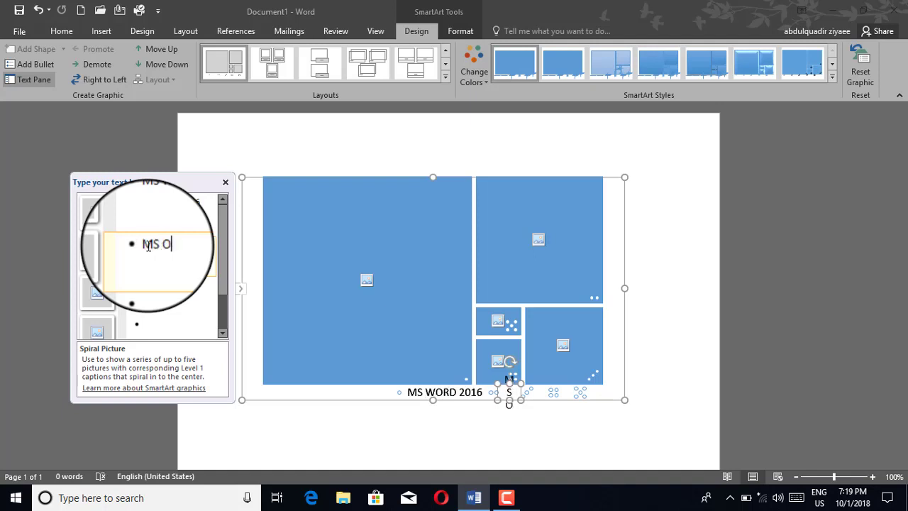
pyautogui.write('FFICE')
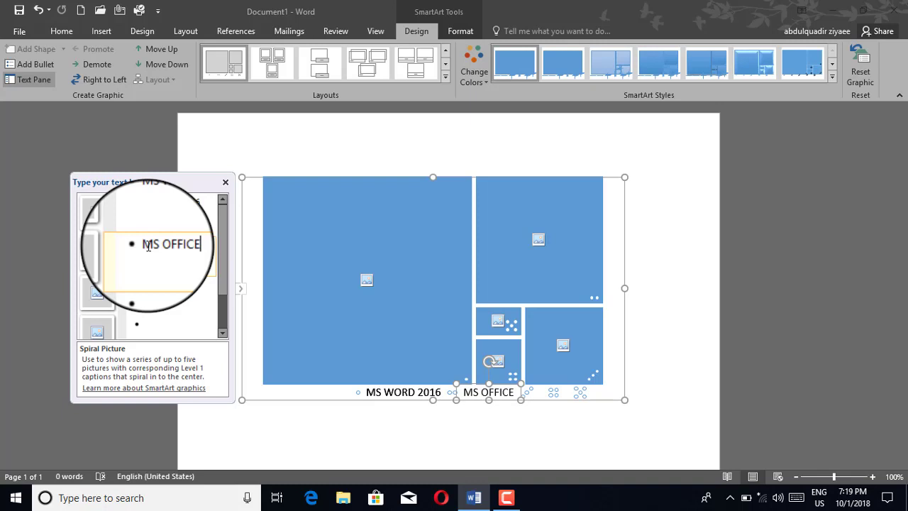
# Enter "MS WORD" as the caption of the third picture in the SmartArt
pyautogui.click(148, 282)
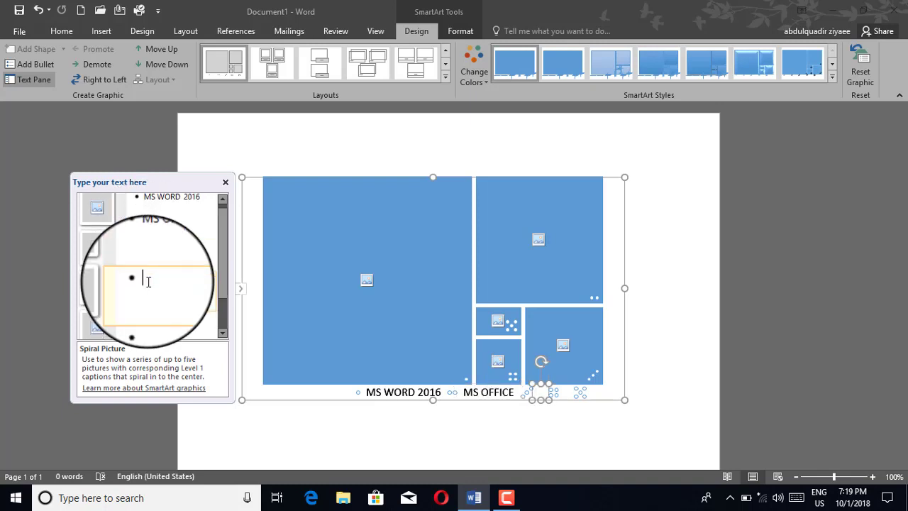
pyautogui.write('MS OWRD')
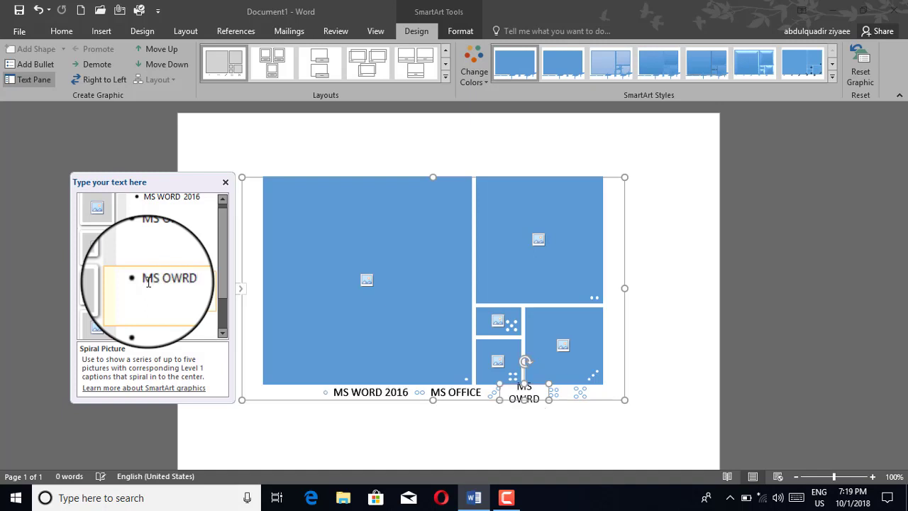
pyautogui.press('BackSpace')
pyautogui.press('BackSpace')
pyautogui.press('BackSpace')
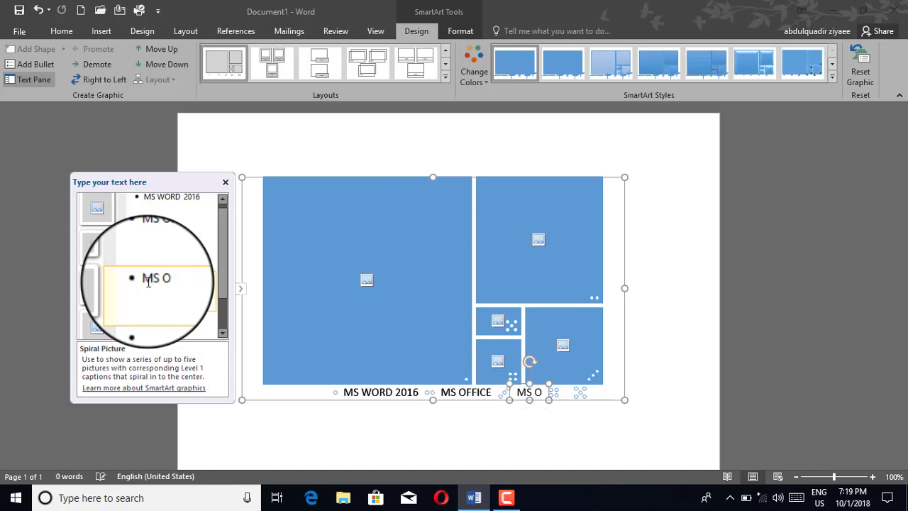
pyautogui.press('BackSpace')
pyautogui.write('WORD')
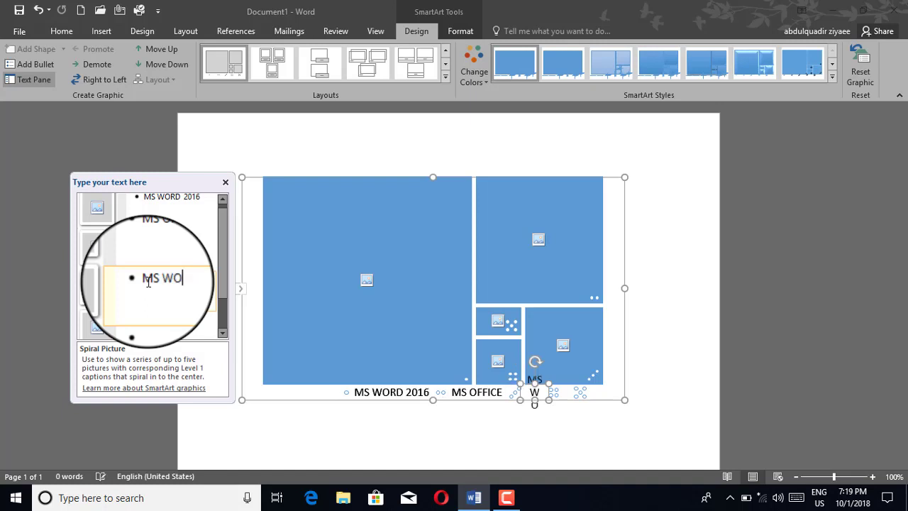
# Caption the fourth picture of the SmartArt "MS WORD" and the fifth "ZIYAEE TV"
pyautogui.press('Return')
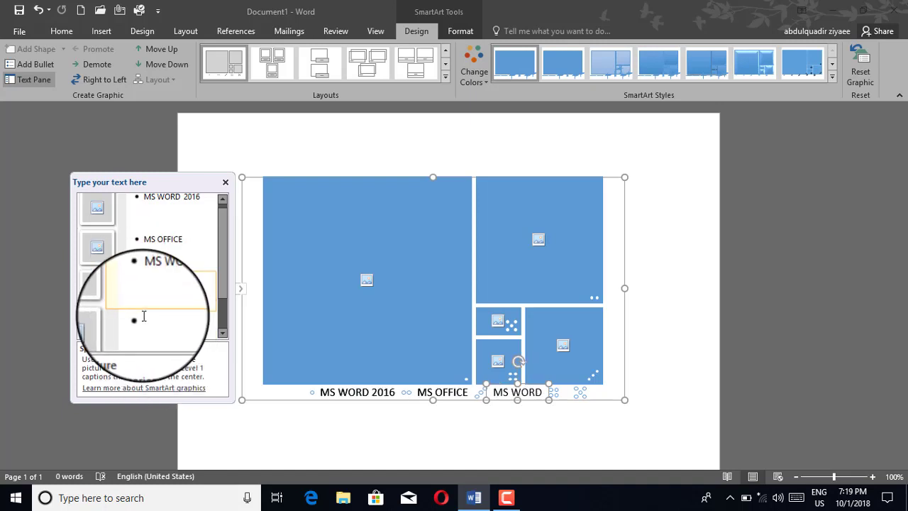
pyautogui.press('Return')
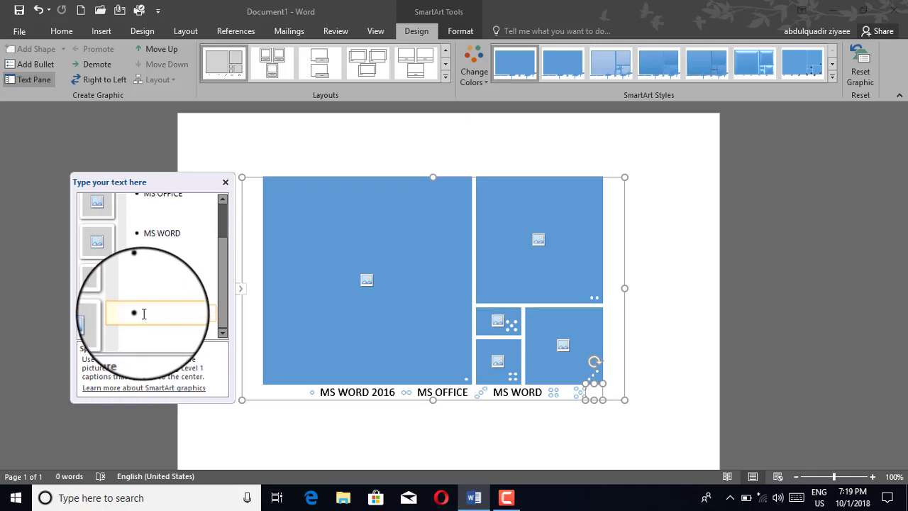
pyautogui.click(151, 276)
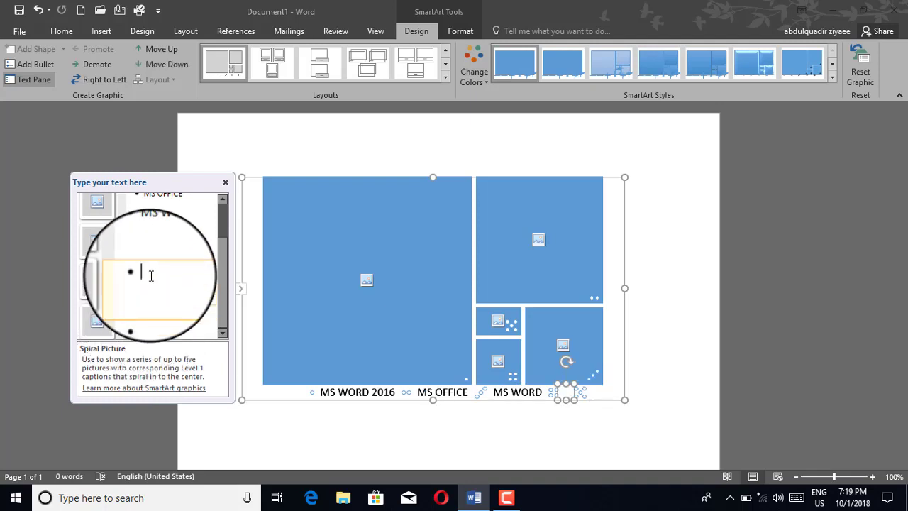
pyautogui.write('MS WORD')
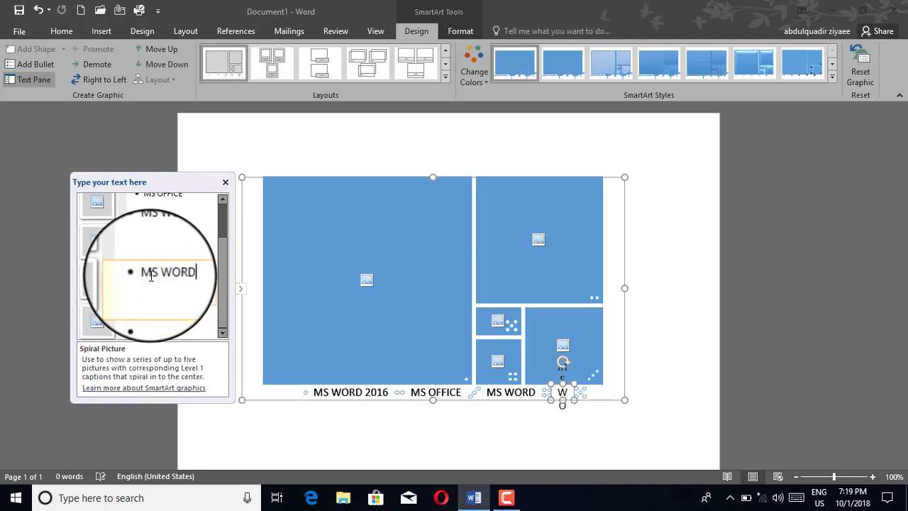
pyautogui.press('Down')
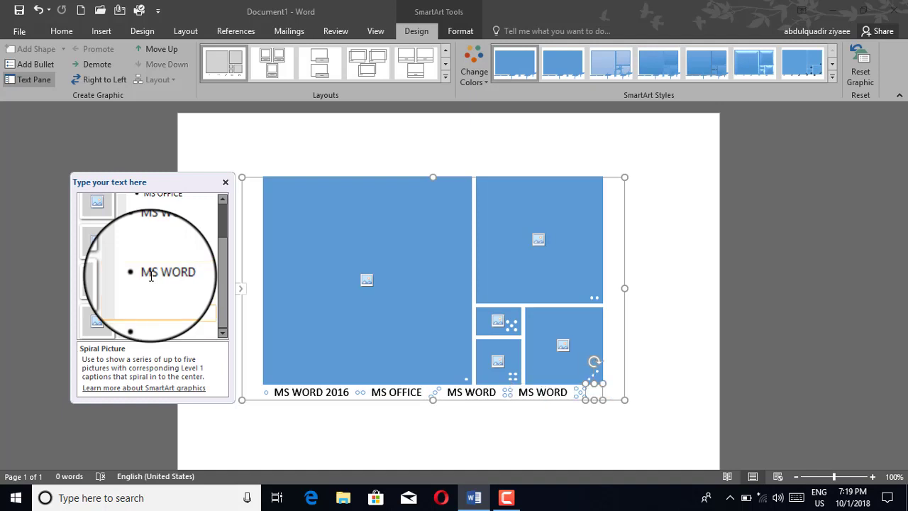
pyautogui.write('ZIYAEE Y')
pyautogui.press('BackSpace')
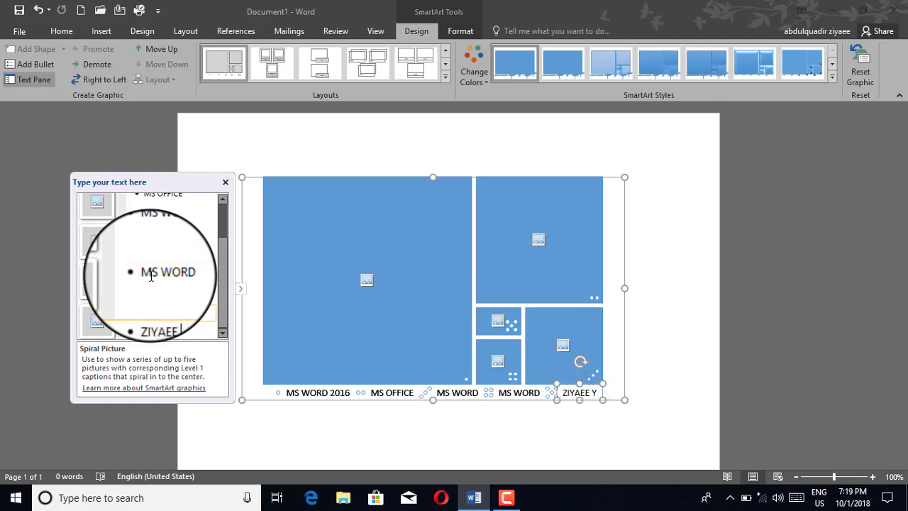
pyautogui.write('TV')
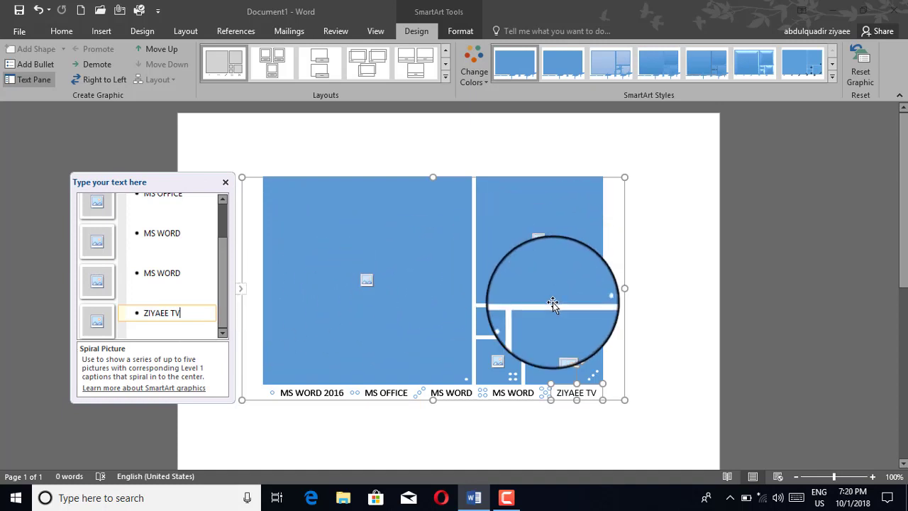
# Fill the largest picture placeholder with the local file 2000px-Microsoft_Word_2013_logo.svg.png from the Pictures folder, working offline
pyautogui.click(374, 289)
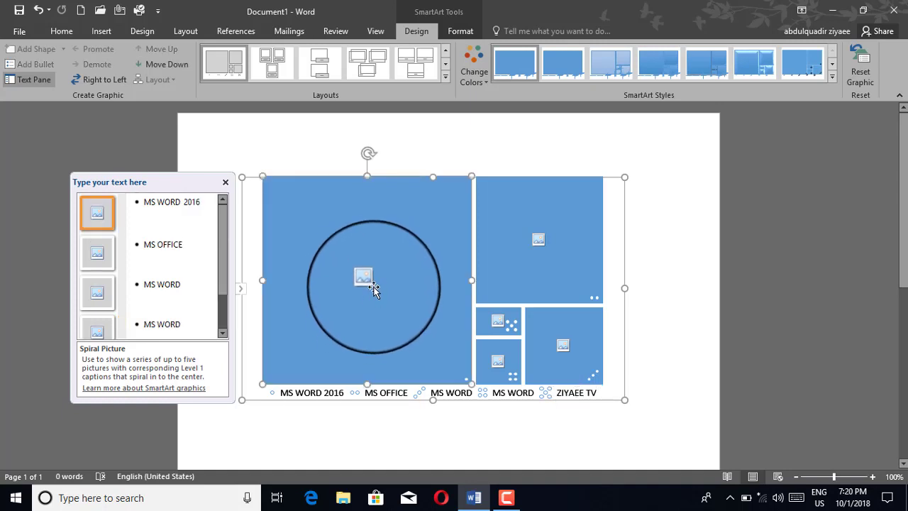
pyautogui.click(372, 283)
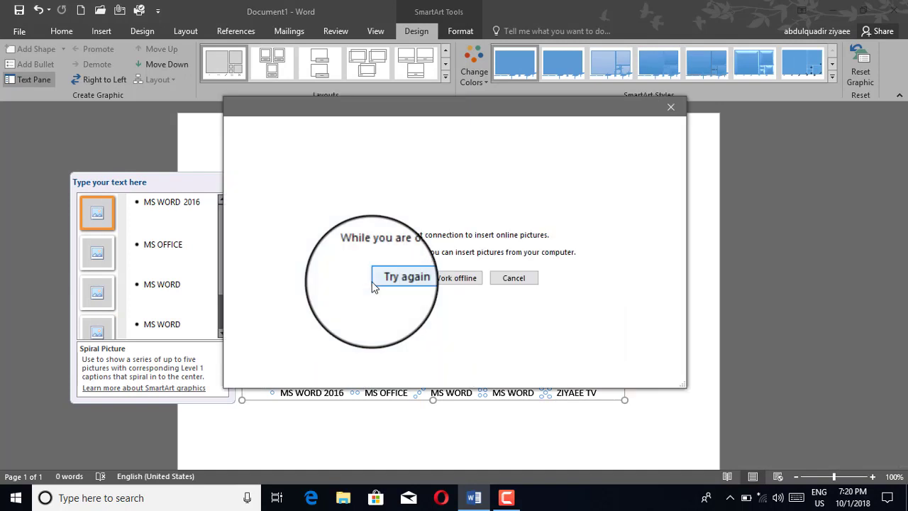
pyautogui.click(457, 280)
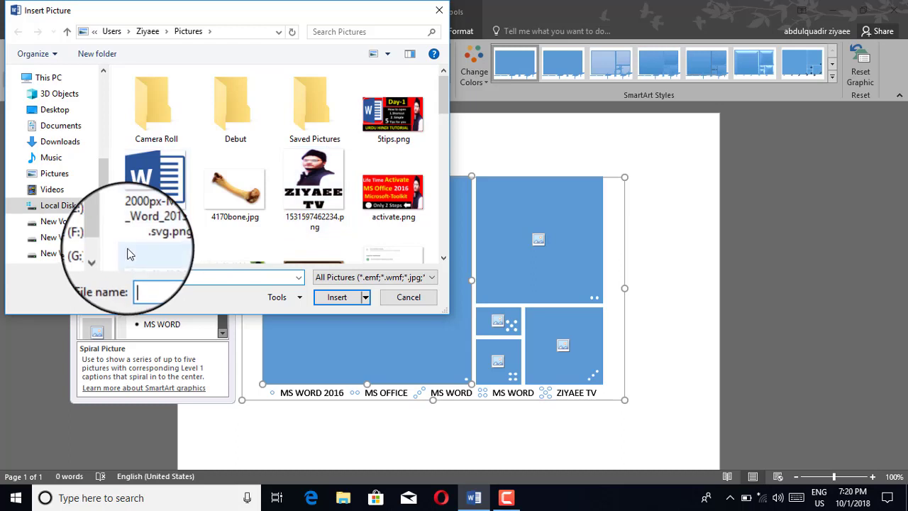
pyautogui.click(159, 222)
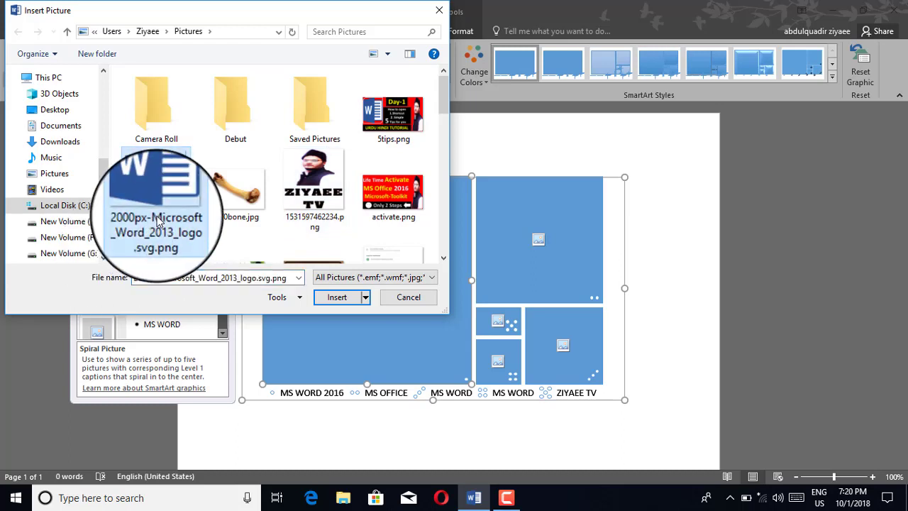
pyautogui.click(330, 300)
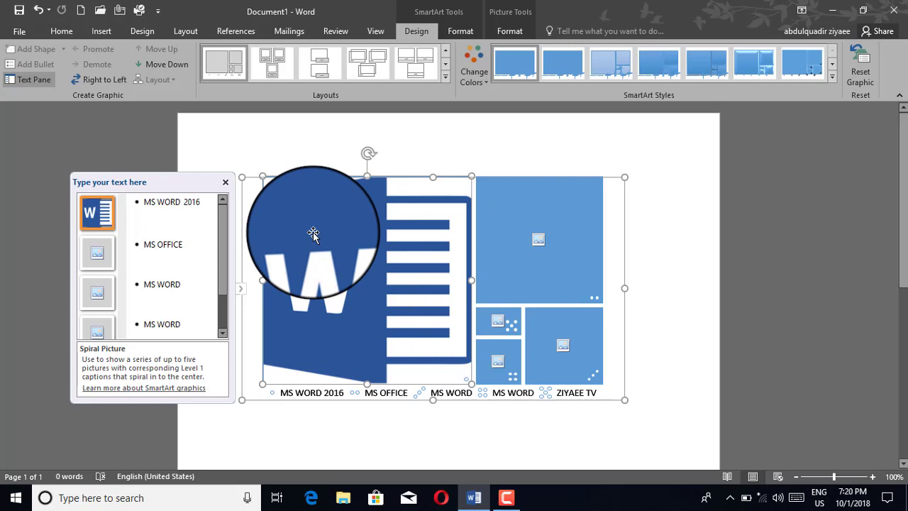
# Change the SmartArt graphic's layout to Converging Radial from the Relationship category
pyautogui.click(445, 78)
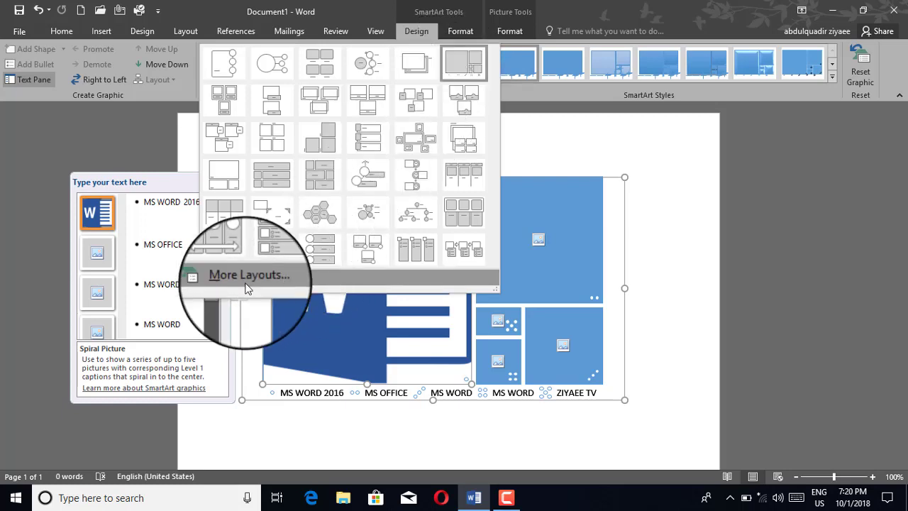
pyautogui.press('Escape')
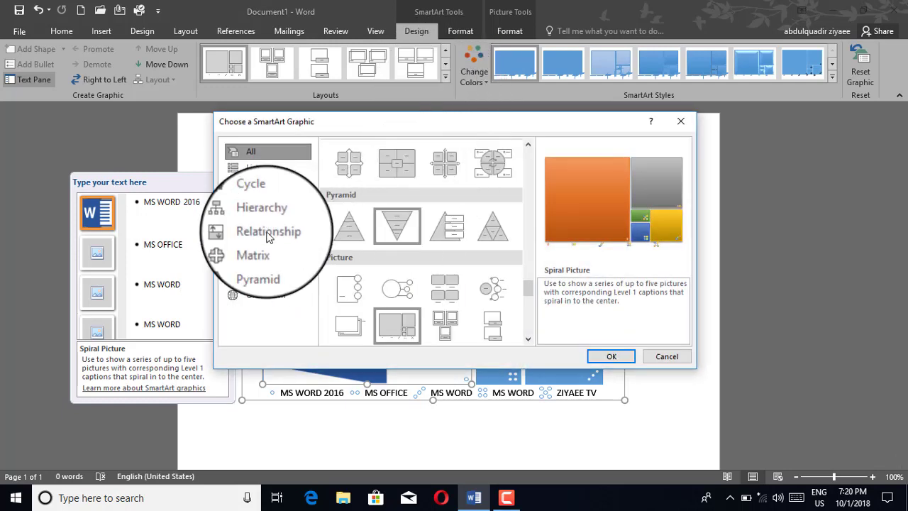
pyautogui.click(263, 234)
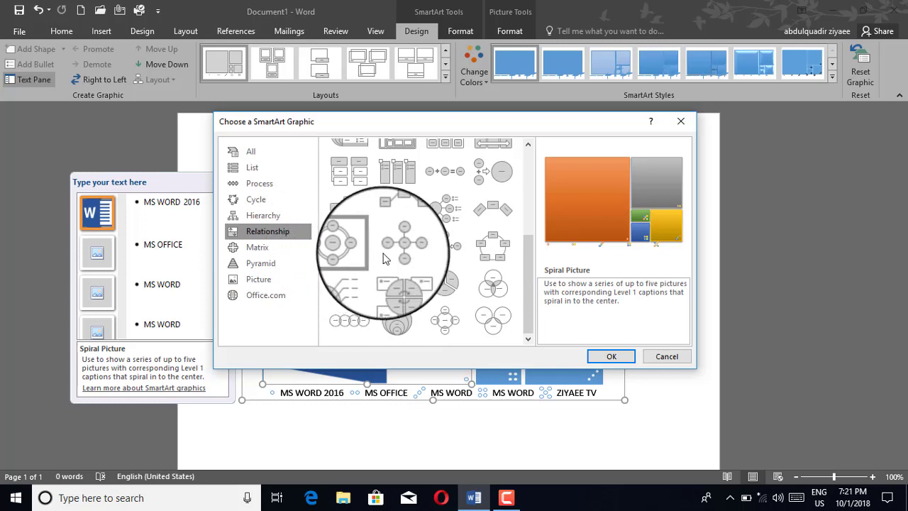
pyautogui.click(350, 218)
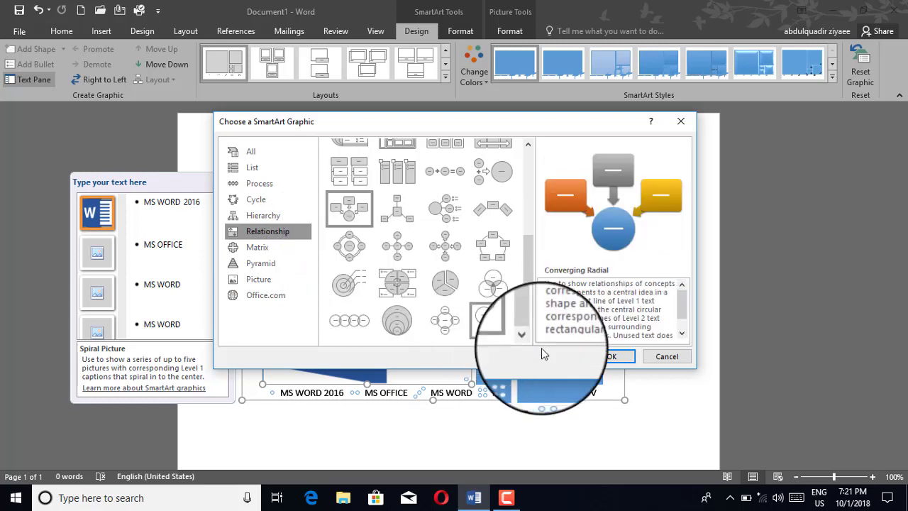
pyautogui.click(618, 355)
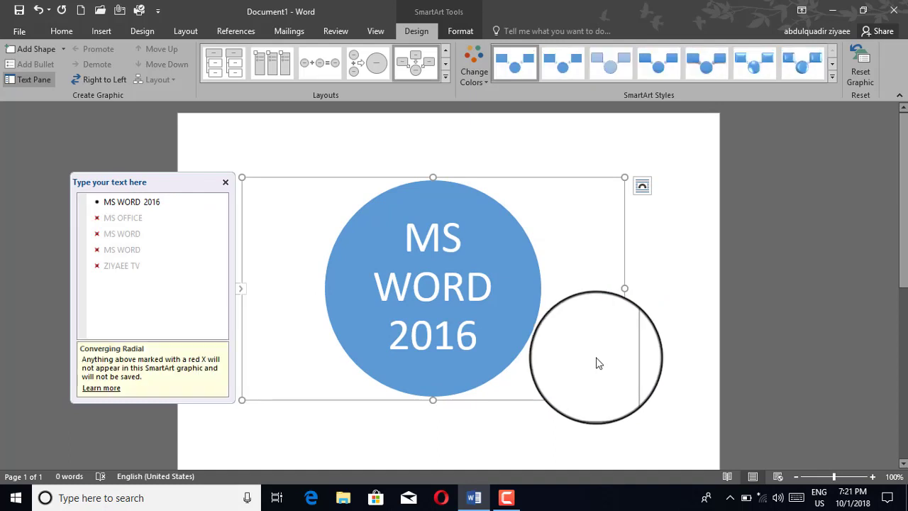
pyautogui.click(446, 82)
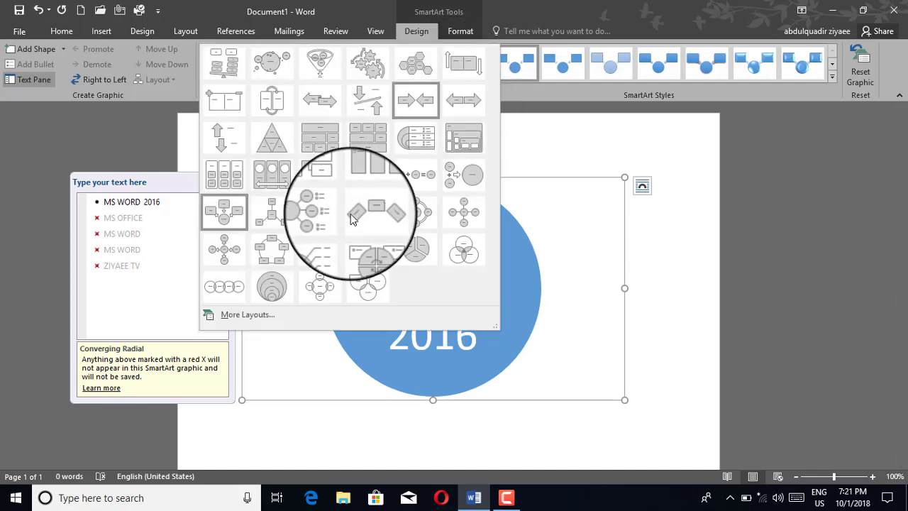
pyautogui.press('Escape')
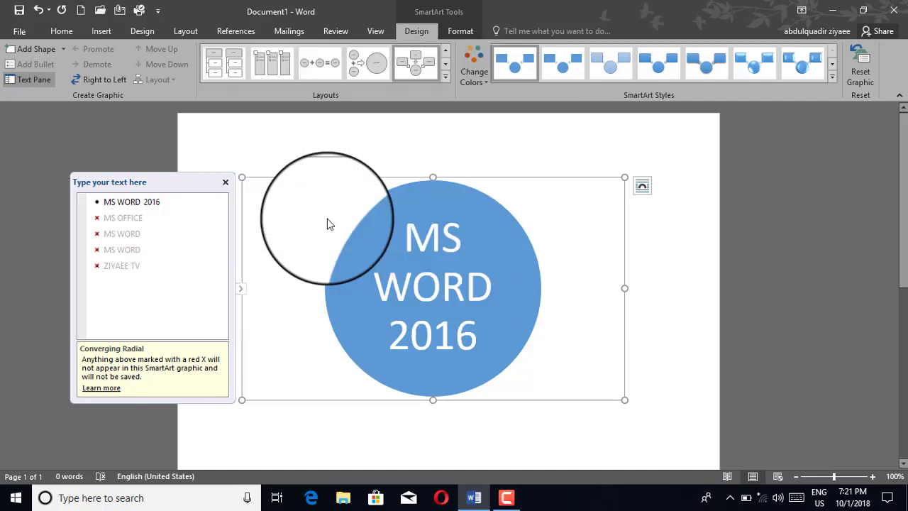